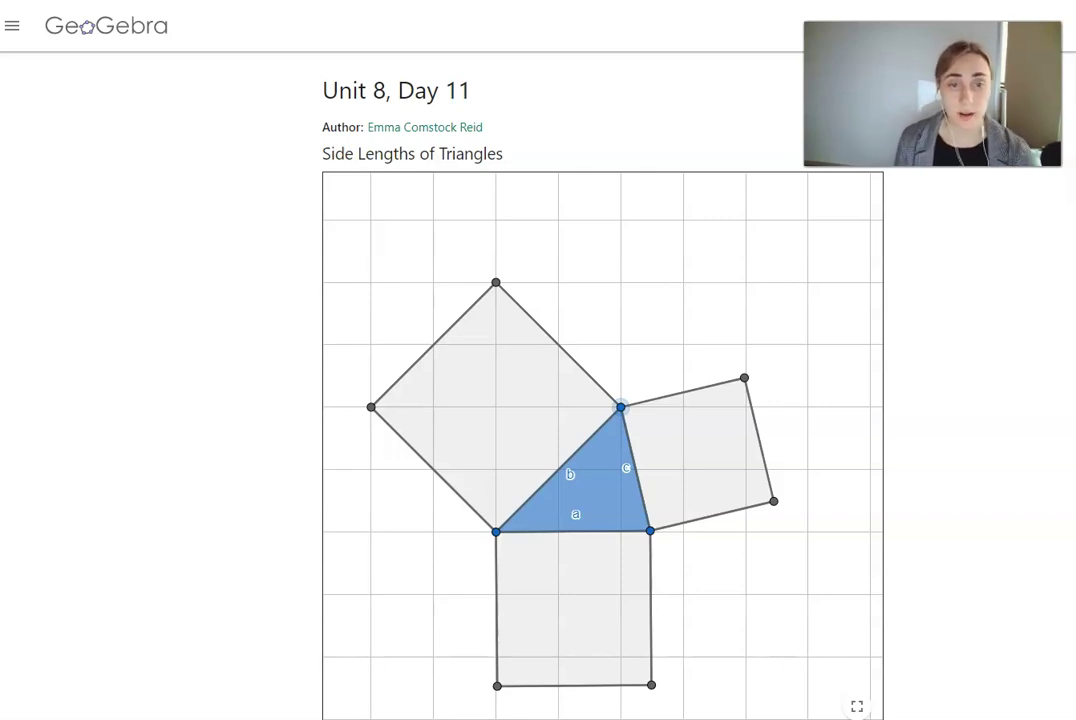
Step: Drag the blue triangle's vertices into several new shapes, including a right angle, resizing the squares
{"action": "left_click_drag", "start_coordinate": [620, 407], "coordinate": [745, 410]}
{"action": "left_click_drag", "start_coordinate": [651, 531], "coordinate": [683, 531]}
{"action": "left_click_drag", "start_coordinate": [746, 410], "coordinate": [621, 469]}
{"action": "left_click_drag", "start_coordinate": [682, 532], "coordinate": [746, 470]}
{"action": "left_click", "coordinate": [634, 460]}
{"action": "left_click_drag", "start_coordinate": [620, 469], "coordinate": [559, 408]}
{"action": "left_click", "coordinate": [360, 537]}
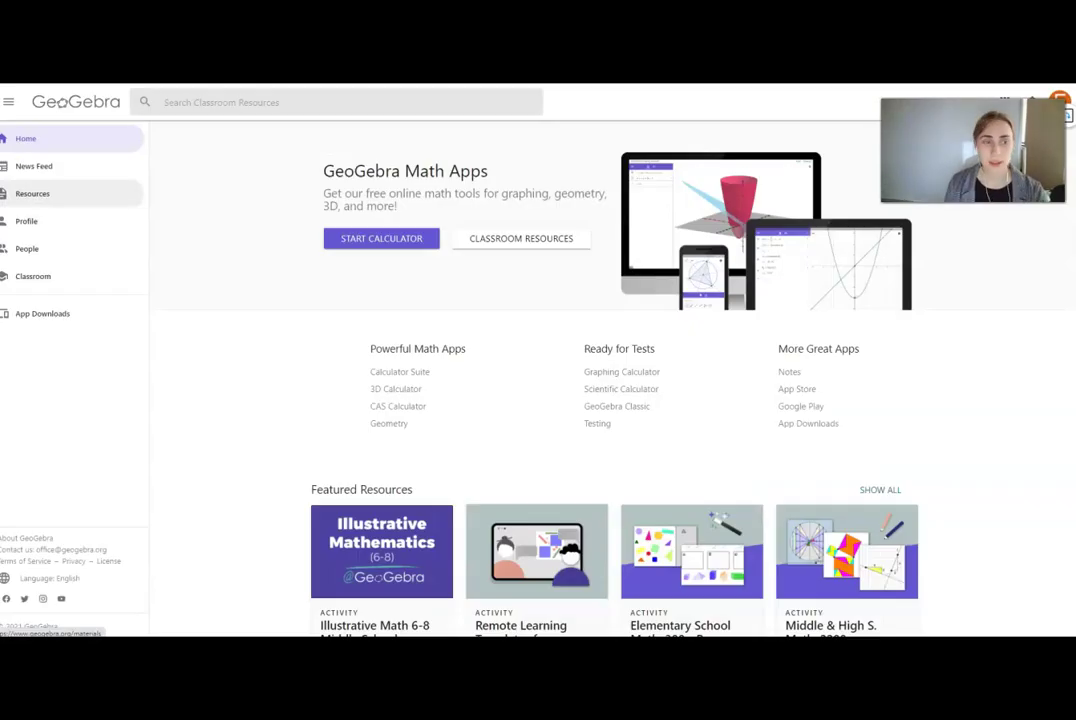
Step: Look through Resources, search and the profile page, then launch the Geometry app
{"action": "left_click", "coordinate": [8, 195]}
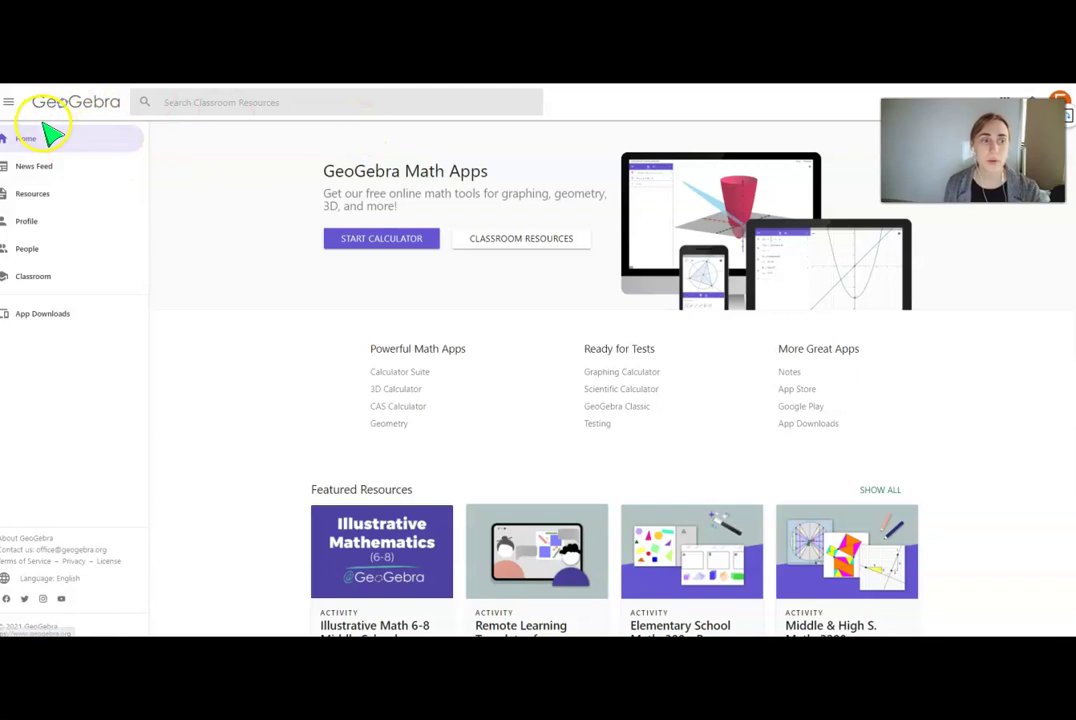
{"action": "left_click", "coordinate": [166, 102]}
{"action": "left_click", "coordinate": [305, 128]}
{"action": "left_click", "coordinate": [1052, 106]}
{"action": "left_click", "coordinate": [1016, 110]}
{"action": "left_click", "coordinate": [1010, 195]}
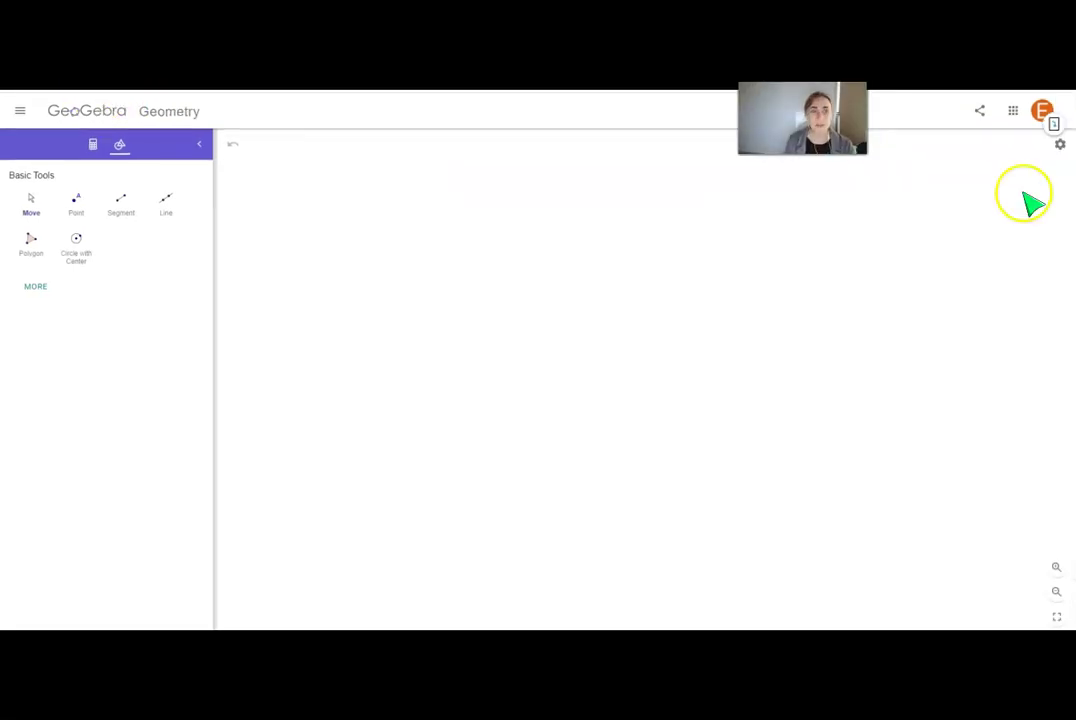
Step: Try major and minor gridlines in the canvas settings, finally keeping major gridlines only
{"action": "left_click", "coordinate": [1062, 146]}
{"action": "left_click", "coordinate": [1029, 174]}
{"action": "left_click", "coordinate": [990, 206]}
{"action": "left_click", "coordinate": [1062, 150]}
{"action": "left_click", "coordinate": [1024, 173]}
{"action": "left_click", "coordinate": [1017, 224]}
{"action": "left_click", "coordinate": [1060, 144]}
{"action": "left_click", "coordinate": [1045, 172]}
{"action": "left_click", "coordinate": [1008, 204]}
Step: Draw segment AB with the Segment tool
{"action": "left_click", "coordinate": [120, 205]}
{"action": "left_click", "coordinate": [392, 270]}
{"action": "left_click", "coordinate": [505, 270]}
Step: Build triangle ABC with the Polygon tool through A, C, B and back to A
{"action": "left_click", "coordinate": [33, 245]}
{"action": "left_click", "coordinate": [392, 270]}
{"action": "left_click", "coordinate": [448, 353]}
{"action": "left_click", "coordinate": [505, 270]}
{"action": "left_click", "coordinate": [392, 270]}
Step: Drag vertex A and move vertex B right to widen the triangle
{"action": "left_click", "coordinate": [31, 205]}
{"action": "left_click_drag", "start_coordinate": [394, 271], "coordinate": [505, 186]}
{"action": "left_click_drag", "start_coordinate": [504, 268], "coordinate": [560, 270]}
{"action": "scroll", "coordinate": [155, 270], "scroll_direction": "down", "scroll_amount": 1}
Step: Build square ABDE on side AB with the Regular Polygon tool, cancelling a misplaced attempt
{"action": "left_click_drag", "start_coordinate": [212, 266], "coordinate": [195, 437]}
{"action": "left_click", "coordinate": [81, 440]}
{"action": "left_click", "coordinate": [449, 353]}
{"action": "left_click", "coordinate": [490, 366]}
{"action": "left_click", "coordinate": [593, 423]}
{"action": "left_click", "coordinate": [535, 184]}
{"action": "left_click", "coordinate": [662, 358]}
{"action": "scroll", "coordinate": [675, 255], "scroll_direction": "down", "scroll_amount": 2}
{"action": "left_click", "coordinate": [617, 150]}
{"action": "left_click", "coordinate": [608, 103]}
{"action": "scroll", "coordinate": [55, 210], "scroll_direction": "up", "scroll_amount": 5}
Step: Drag points B and A to reshape the square and triangle
{"action": "left_click", "coordinate": [31, 205]}
{"action": "left_click", "coordinate": [597, 152]}
{"action": "left_click_drag", "start_coordinate": [590, 266], "coordinate": [564, 341]}
{"action": "left_click", "coordinate": [546, 212]}
{"action": "left_click_drag", "start_coordinate": [543, 183], "coordinate": [519, 207]}
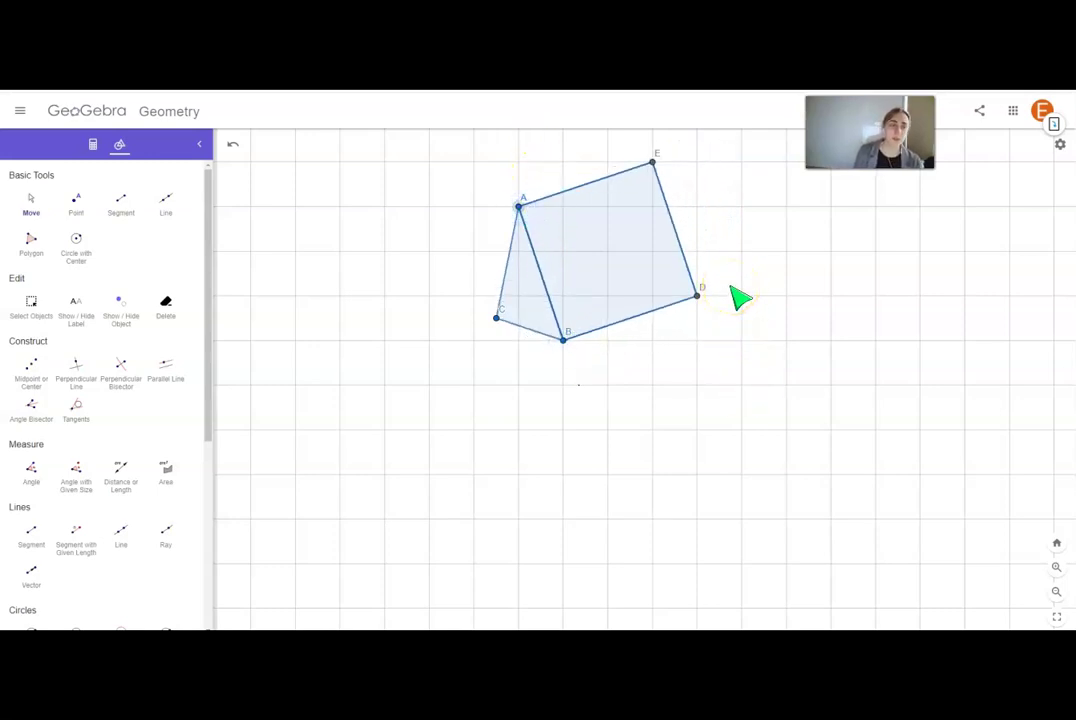
Step: Display triangle ABC's side lengths with the Length tool, showing 11.3 for AC
{"action": "left_click_drag", "start_coordinate": [207, 257], "coordinate": [214, 365]}
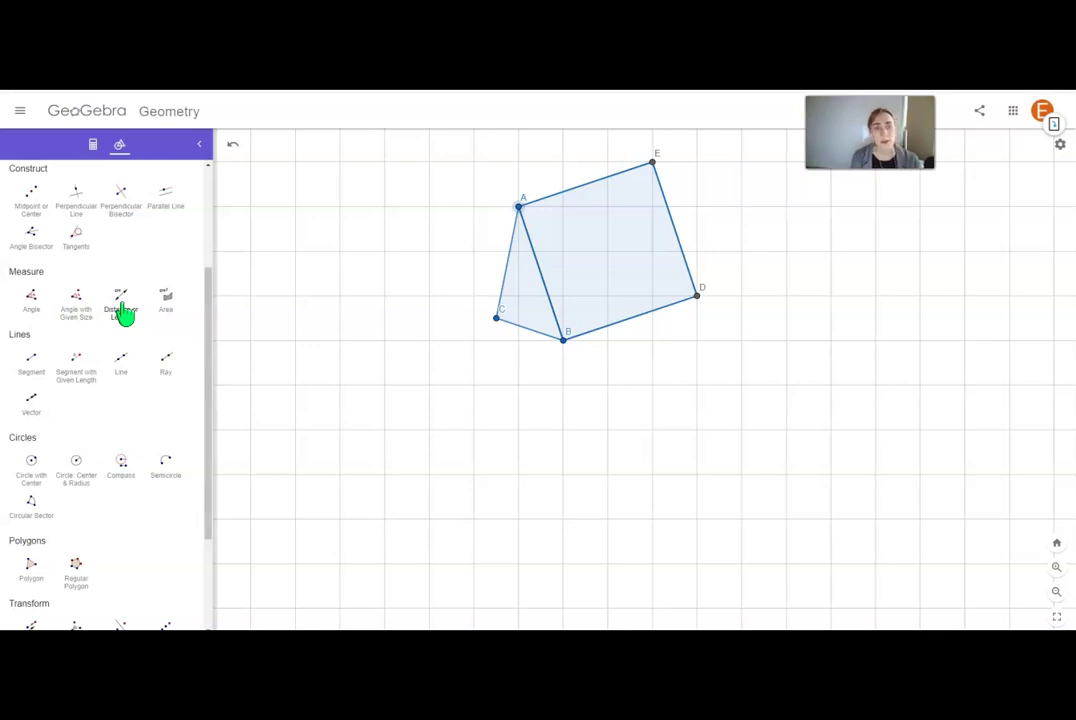
{"action": "left_click", "coordinate": [121, 304]}
{"action": "left_click", "coordinate": [120, 305]}
{"action": "left_click", "coordinate": [507, 268]}
Step: Drag vertex C further left to reshape triangle ABC
{"action": "scroll", "coordinate": [90, 200], "scroll_direction": "up", "scroll_amount": 2}
{"action": "left_click", "coordinate": [36, 203]}
{"action": "left_click_drag", "start_coordinate": [497, 318], "coordinate": [340, 384]}
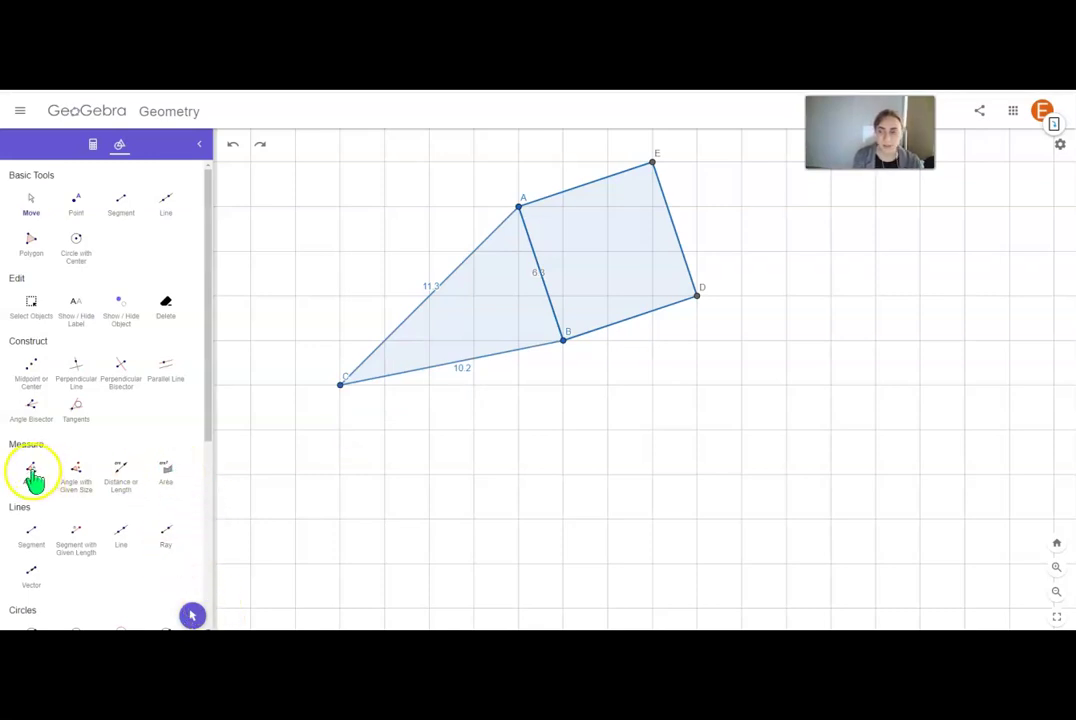
Step: Measure triangle ABC's interior angles with the Angle tool, dismissing an accidental Redefine dialog
{"action": "left_click", "coordinate": [32, 478]}
{"action": "left_click", "coordinate": [28, 470]}
{"action": "left_click", "coordinate": [655, 165]}
{"action": "double_click", "coordinate": [697, 297]}
{"action": "left_click", "coordinate": [645, 360]}
{"action": "left_click", "coordinate": [31, 473]}
{"action": "left_click", "coordinate": [661, 299]}
{"action": "left_click", "coordinate": [437, 357]}
{"action": "scroll", "coordinate": [70, 352], "scroll_direction": "down", "scroll_amount": 5}
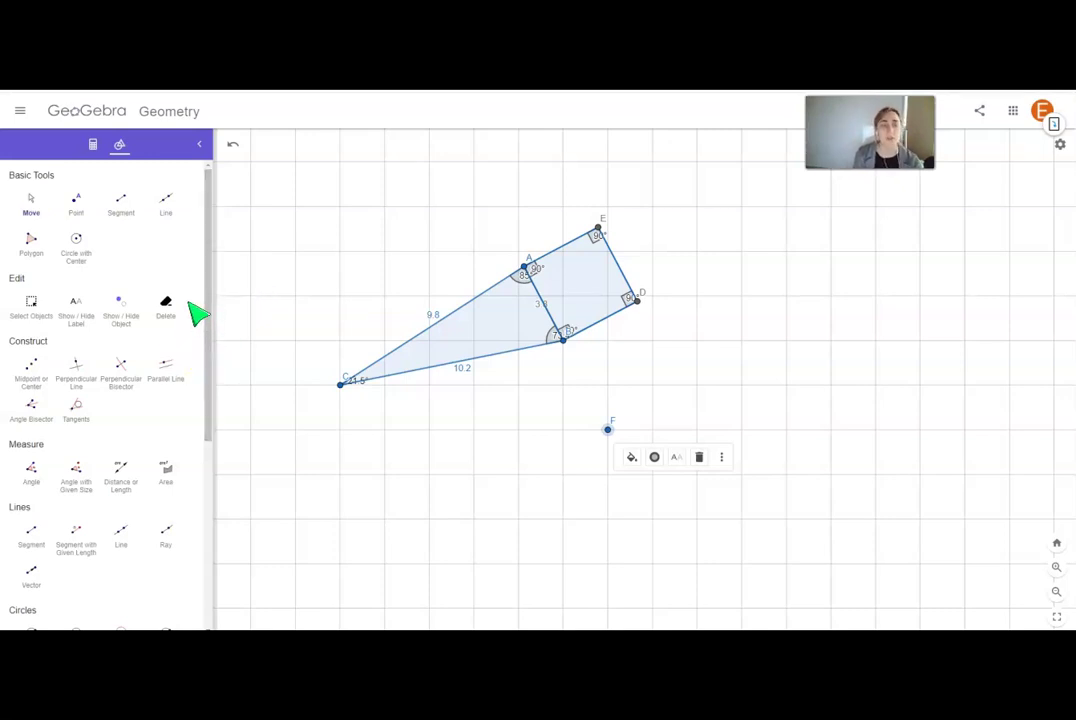
Step: Save the construction under the name Testing
{"action": "left_click", "coordinate": [168, 303]}
{"action": "left_click", "coordinate": [18, 115]}
{"action": "left_click", "coordinate": [40, 201]}
{"action": "key", "text": "Return"}
Step: Download the construction as a GeoGebra file, Testing.ggb
{"action": "left_click", "coordinate": [19, 113]}
{"action": "left_click", "coordinate": [79, 283]}
{"action": "left_click", "coordinate": [95, 190]}
Step: From the profile page, create a new Activity via the CREATE menu
{"action": "left_click", "coordinate": [22, 112]}
{"action": "left_click", "coordinate": [38, 408]}
{"action": "left_click", "coordinate": [362, 334]}
{"action": "left_click", "coordinate": [366, 422]}
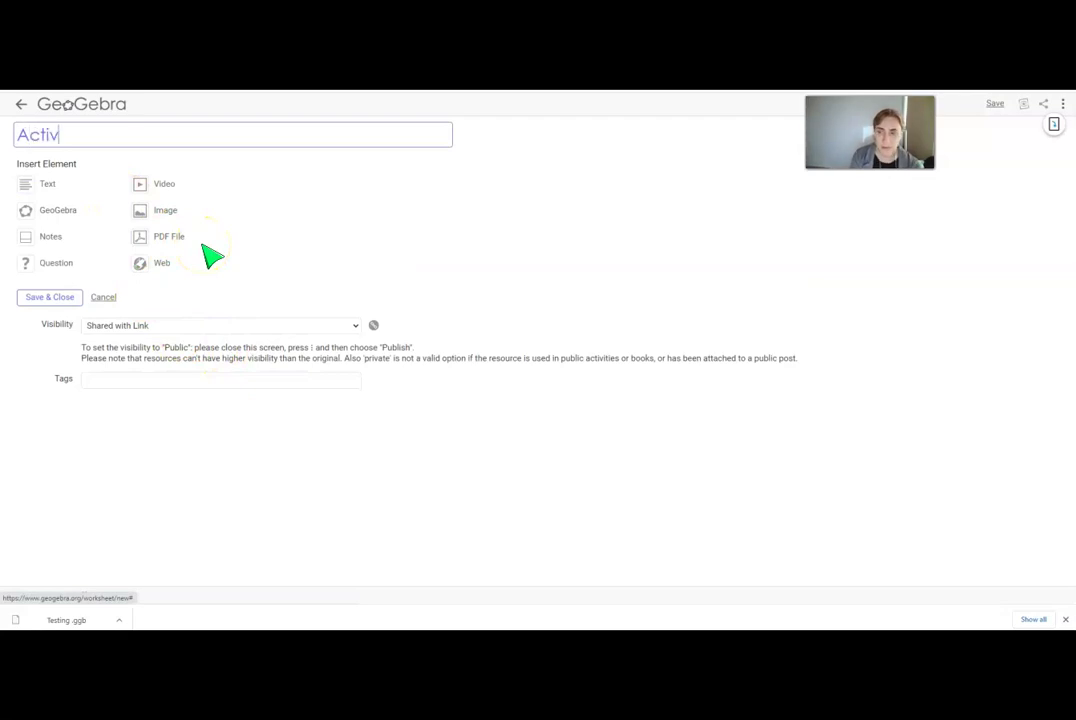
Step: Insert a GeoGebra applet element by uploading Testing.ggb into the Activity 1 page
{"action": "left_click", "coordinate": [224, 243]}
{"action": "left_click", "coordinate": [60, 212]}
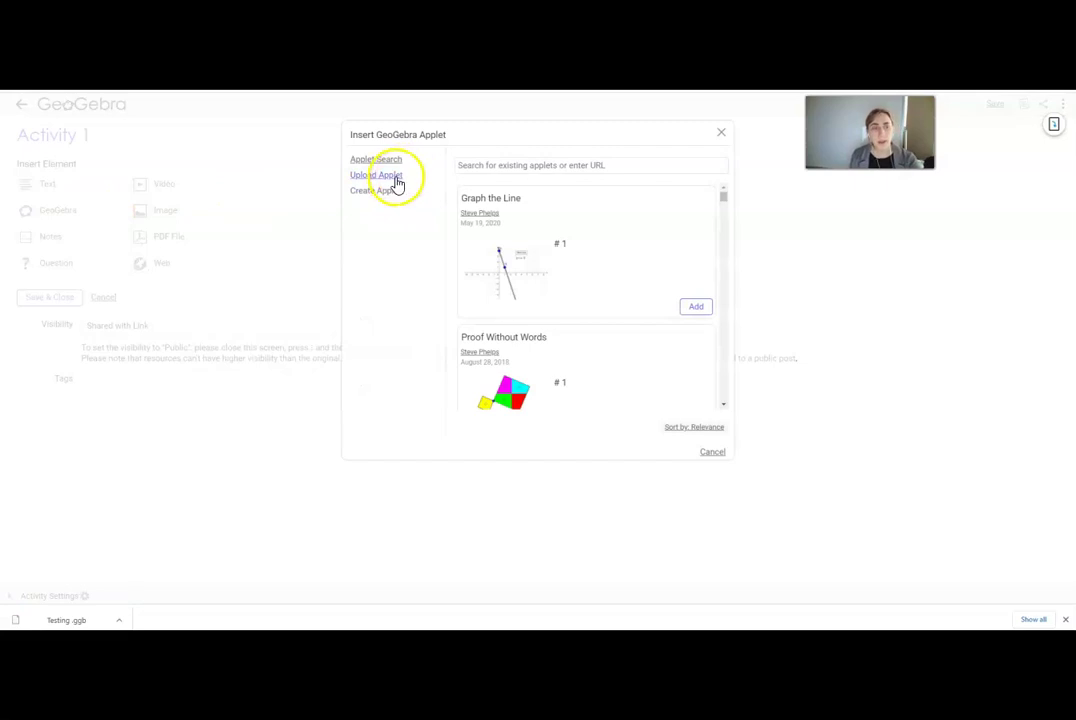
{"action": "left_click", "coordinate": [397, 178]}
{"action": "left_click", "coordinate": [585, 185]}
{"action": "left_click", "coordinate": [120, 150]}
{"action": "left_click", "coordinate": [580, 337]}
Step: Set the embedded applet's width and height to 700 under Advanced Settings
{"action": "scroll", "coordinate": [665, 240], "scroll_direction": "down", "scroll_amount": 1}
{"action": "scroll", "coordinate": [665, 240], "scroll_direction": "down", "scroll_amount": 1}
{"action": "scroll", "coordinate": [614, 158], "scroll_direction": "down", "scroll_amount": 5}
{"action": "scroll", "coordinate": [60, 385], "scroll_direction": "down", "scroll_amount": 1}
{"action": "left_click", "coordinate": [35, 410]}
{"action": "double_click", "coordinate": [50, 431]}
{"action": "type", "text": "700"}
{"action": "key", "text": "Return"}
{"action": "scroll", "coordinate": [170, 435], "scroll_direction": "down", "scroll_amount": 3}
{"action": "scroll", "coordinate": [516, 468], "scroll_direction": "down", "scroll_amount": 3}
{"action": "double_click", "coordinate": [155, 431]}
{"action": "type", "text": "700"}
{"action": "key", "text": "Return"}
Step: Save the activity and close the activity editor
{"action": "scroll", "coordinate": [495, 408], "scroll_direction": "down", "scroll_amount": 3}
{"action": "left_click", "coordinate": [49, 483]}
{"action": "scroll", "coordinate": [470, 366], "scroll_direction": "down", "scroll_amount": 1}
{"action": "left_click", "coordinate": [36, 483]}
{"action": "scroll", "coordinate": [465, 455], "scroll_direction": "down", "scroll_amount": 2}
Step: Open the 'Unit 8, Day 11' activity card from the profile page
{"action": "left_click", "coordinate": [424, 392]}
{"action": "left_click", "coordinate": [680, 442]}
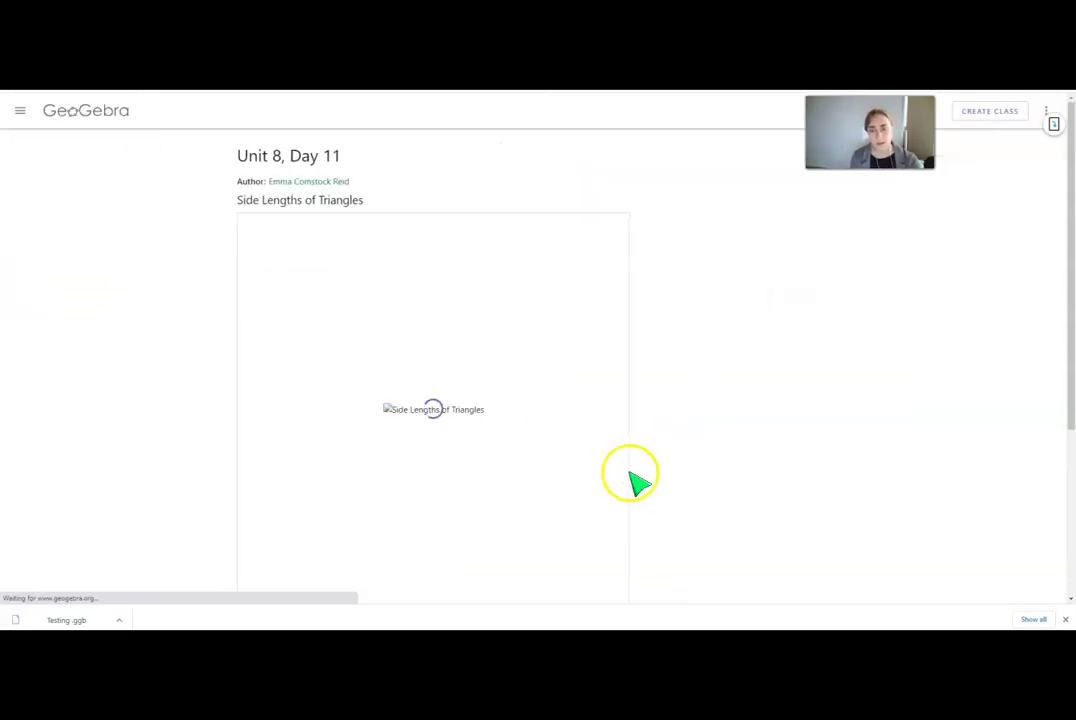